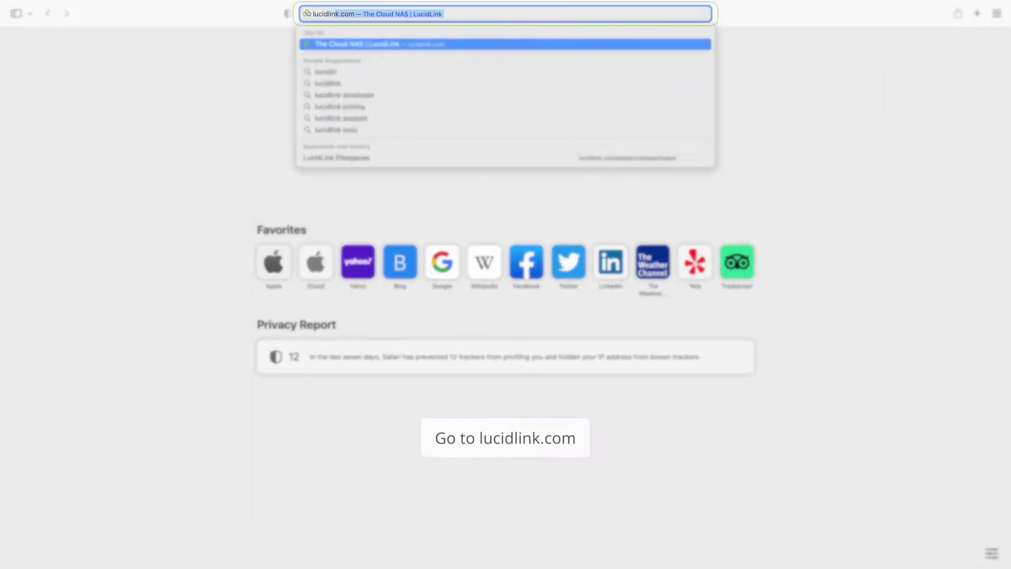
- Download the Lucid client for macOS from the LucidLink site, allowing downloads from it
key(Return)
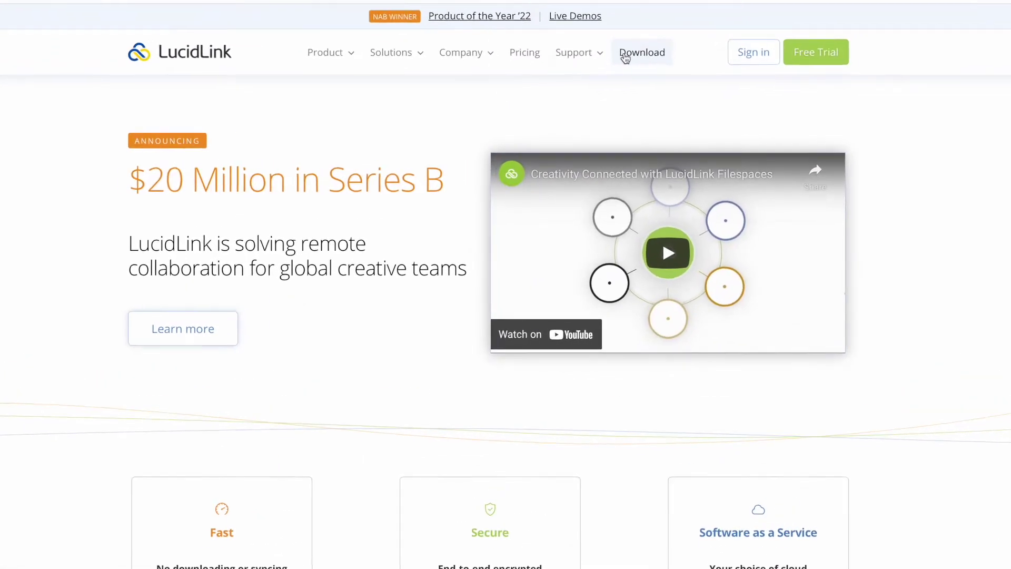
click(624, 56)
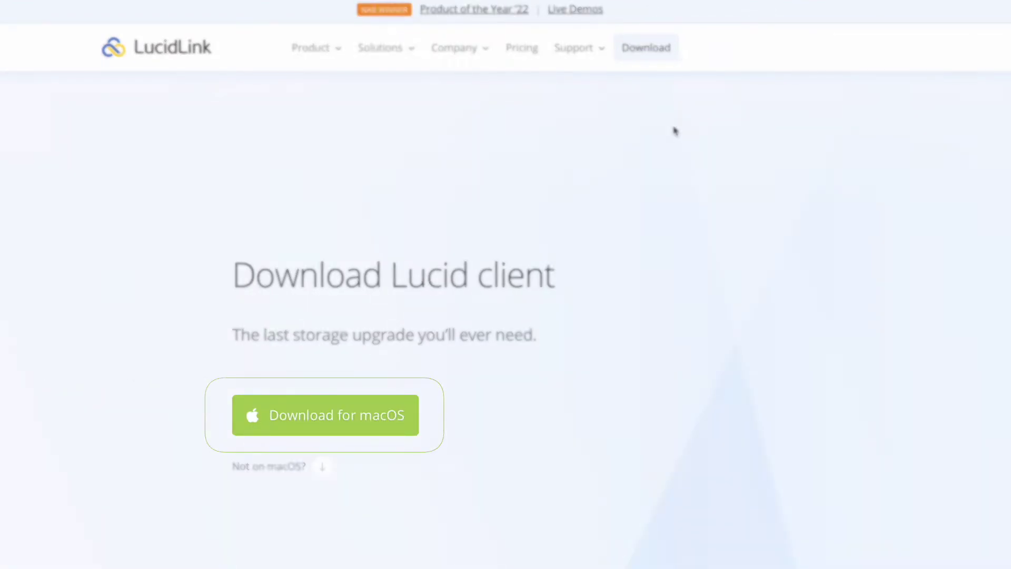
scroll(674, 130, down, 3)
scroll(674, 130, down, 2)
scroll(675, 130, down, 3)
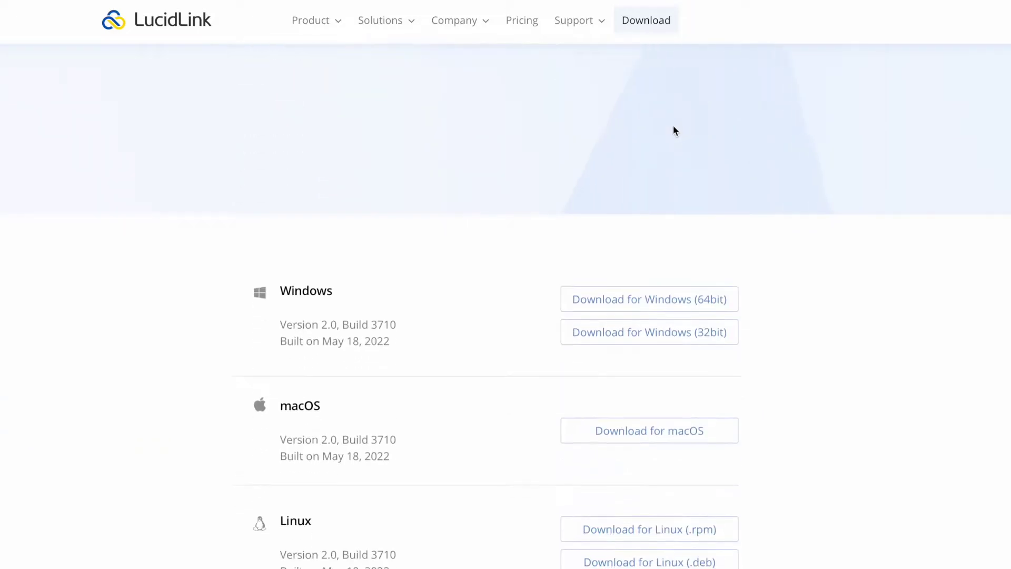
scroll(674, 130, down, 1)
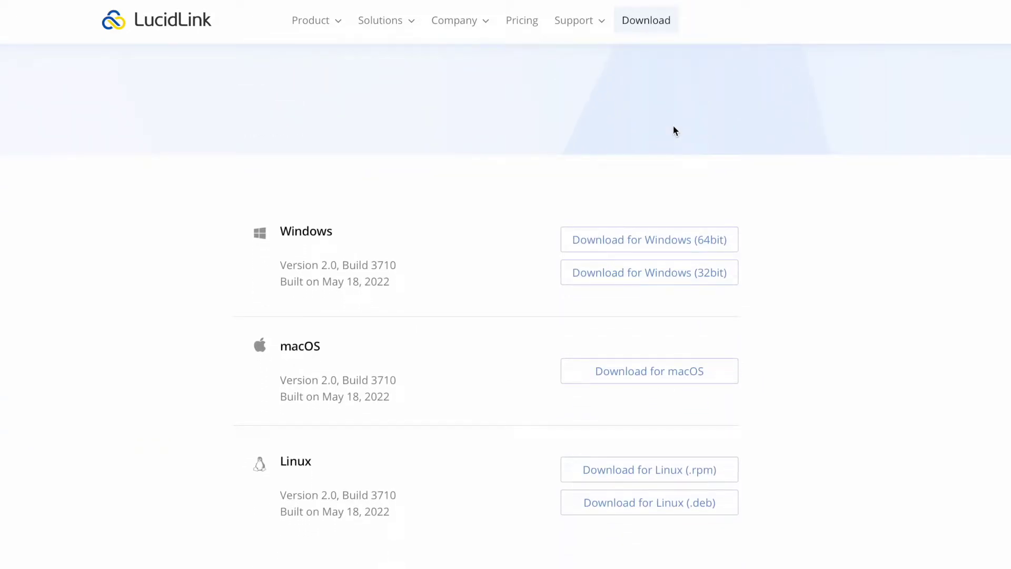
scroll(675, 131, up, 4)
scroll(674, 130, up, 4)
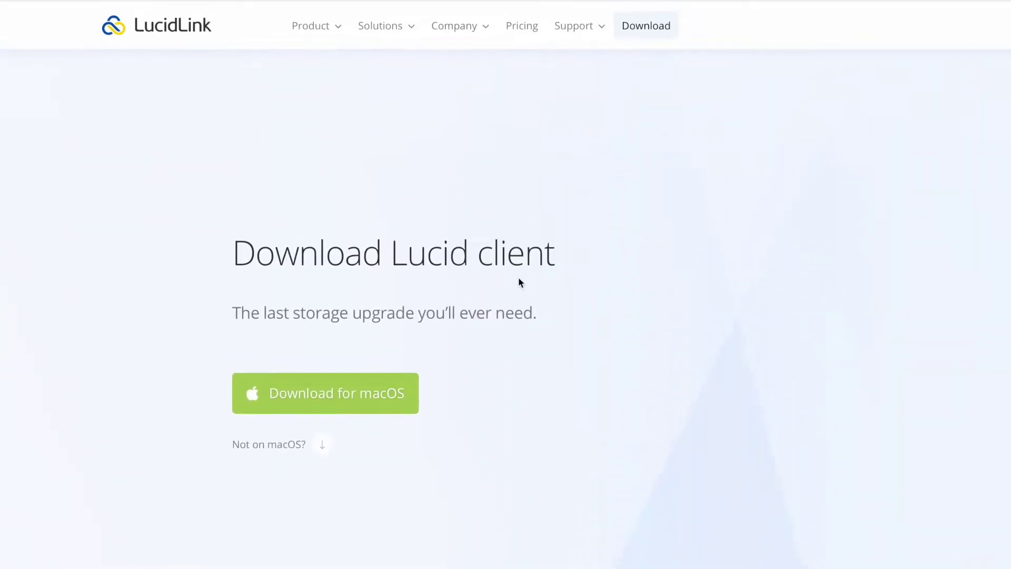
click(369, 393)
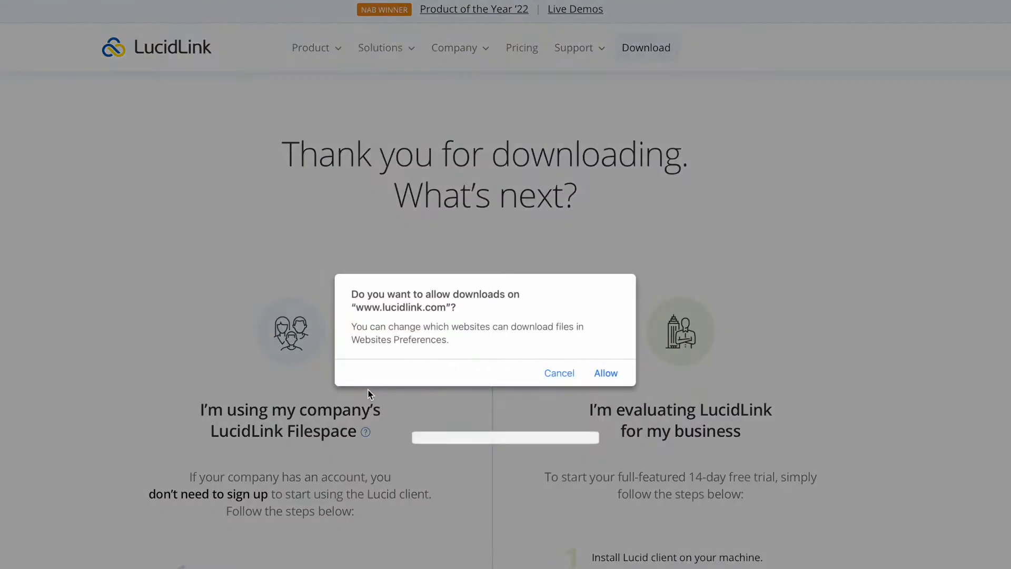
click(604, 373)
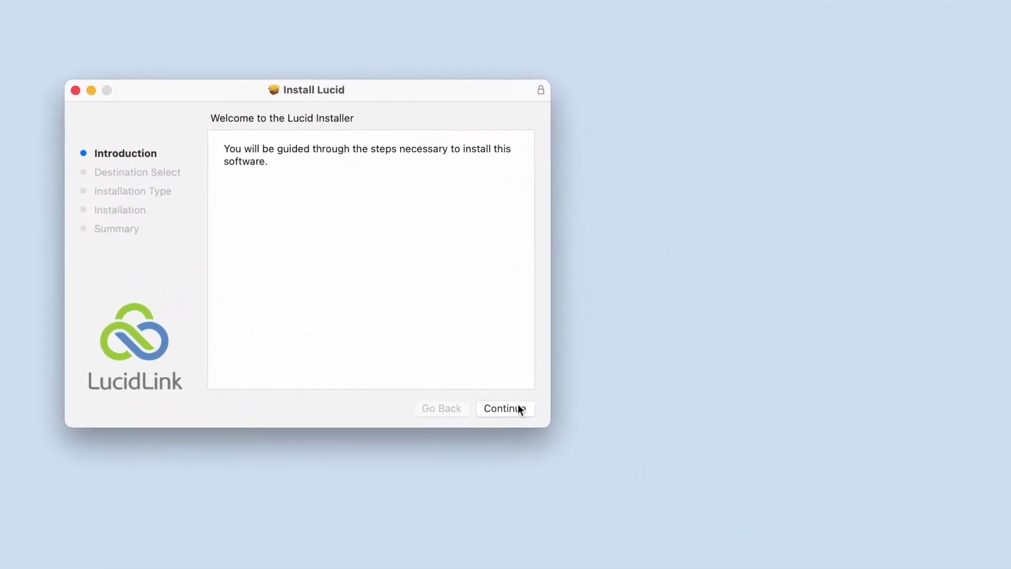
- Run the Lucid installer with administrator approval and grant it System Events access
click(515, 410)
click(515, 410)
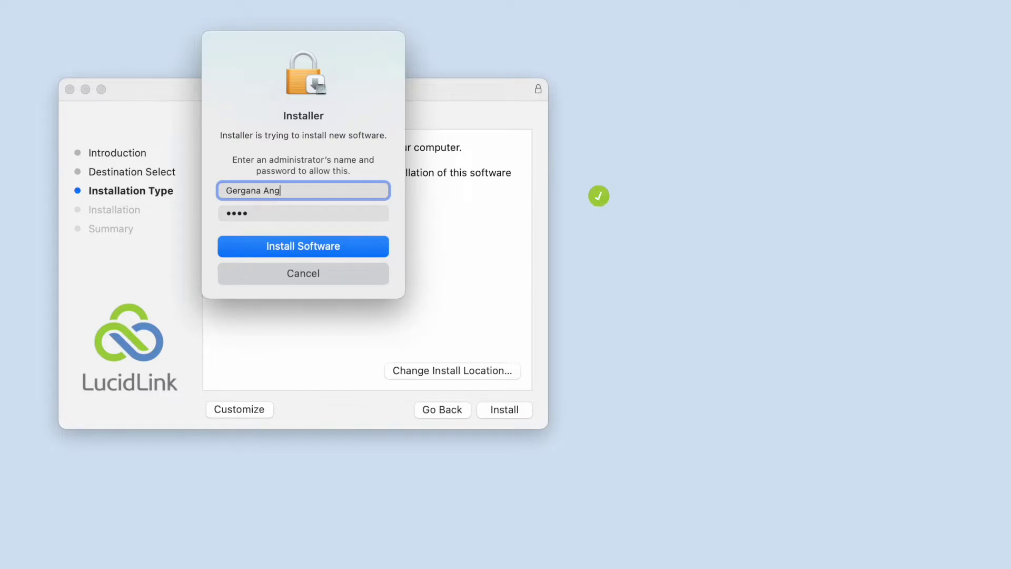
key(Tab)
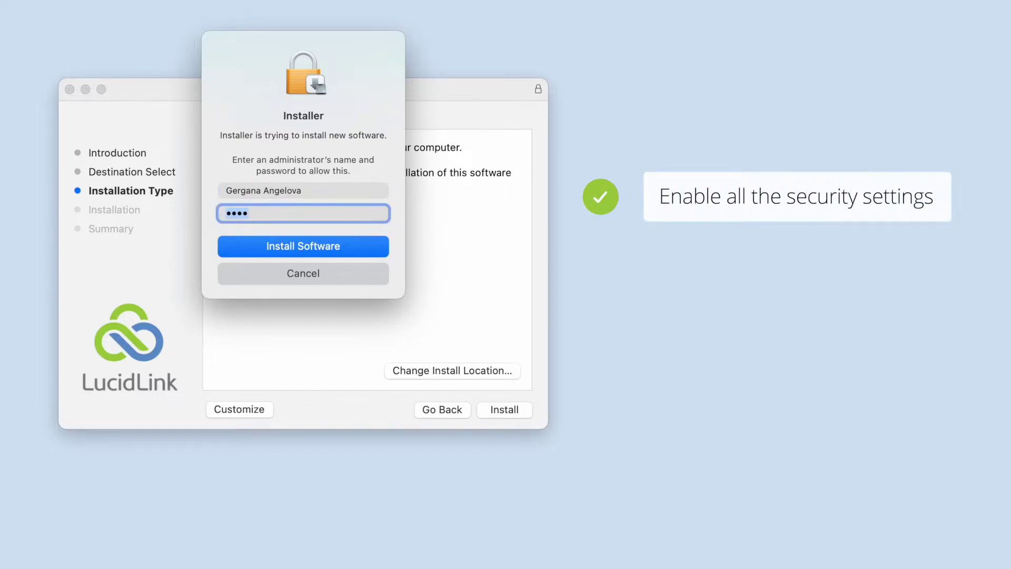
key(Return)
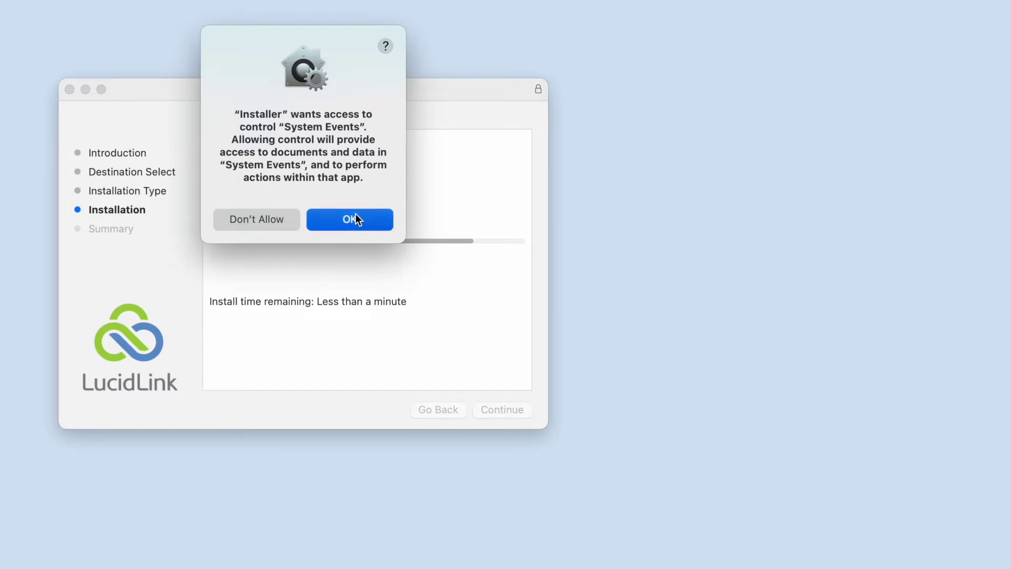
click(355, 220)
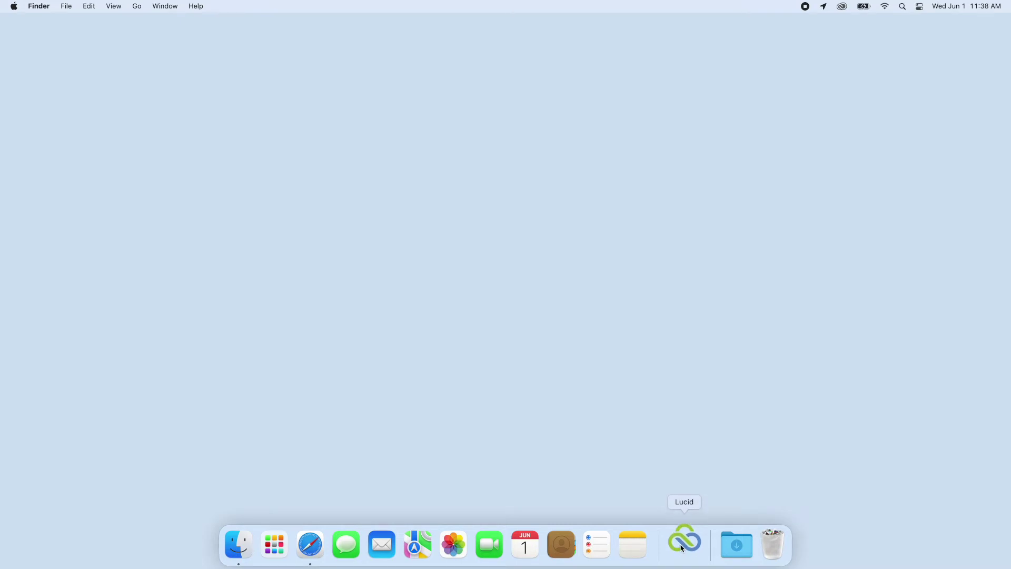
- Launch Lucid and connect to myfilespace.mycompany with the username and temporary password
click(684, 544)
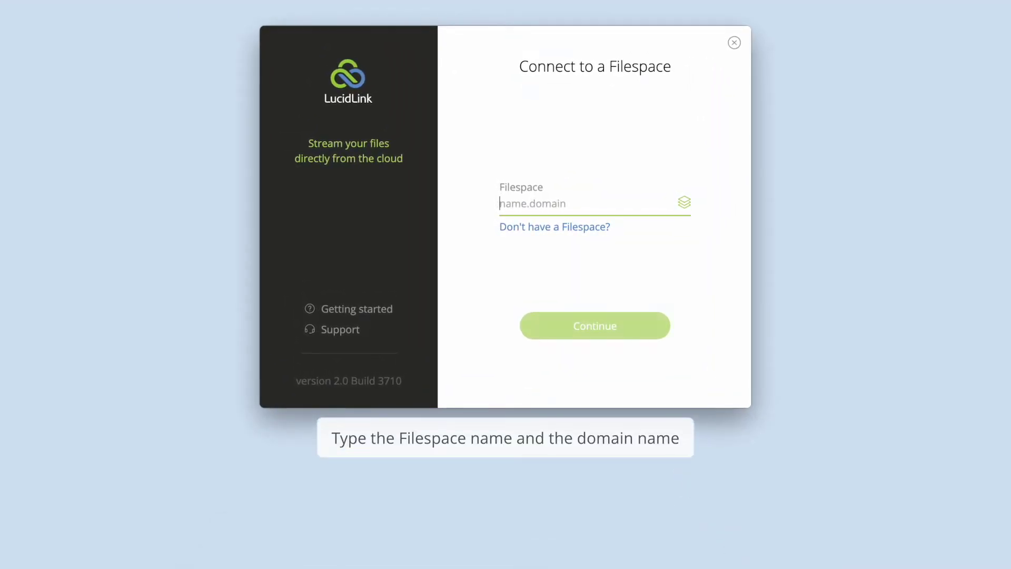
text(myfilespace.mycompany)
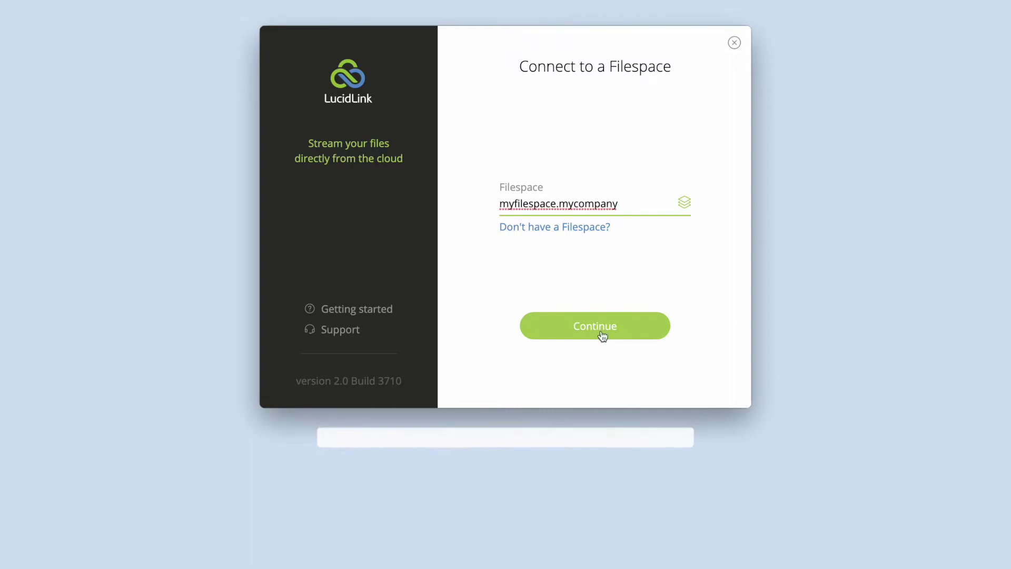
click(599, 338)
click(574, 165)
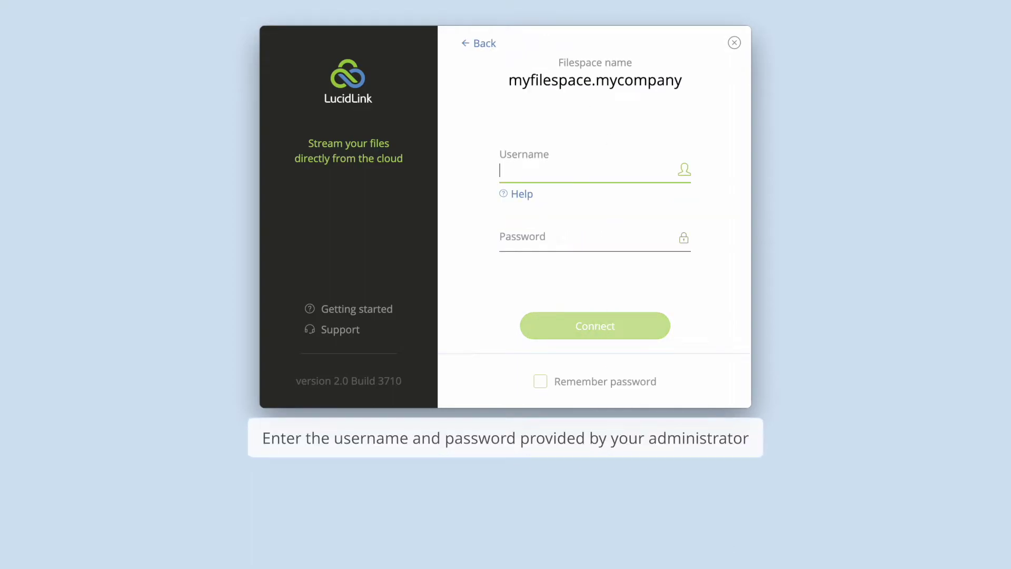
key(Tab)
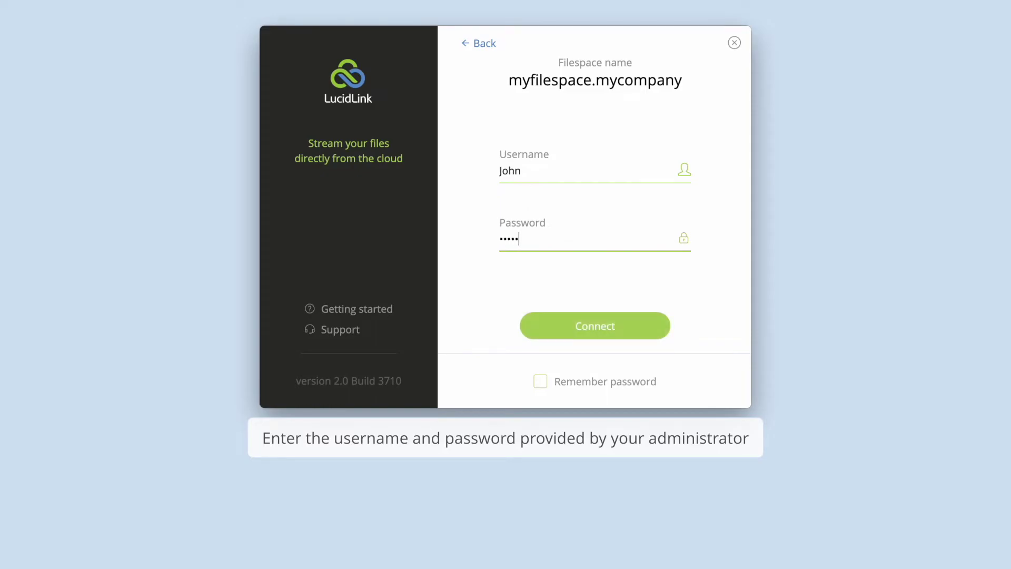
click(597, 322)
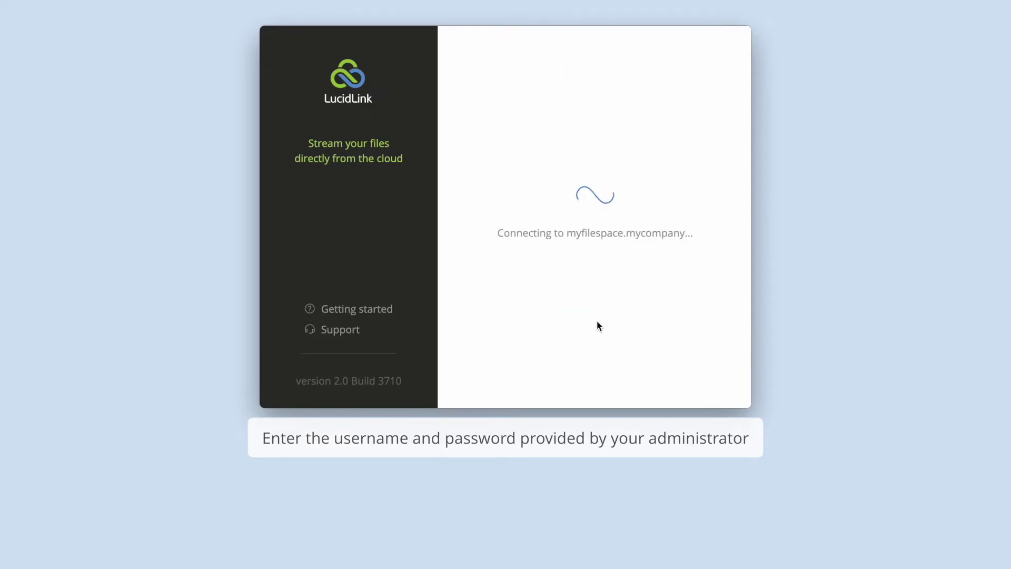
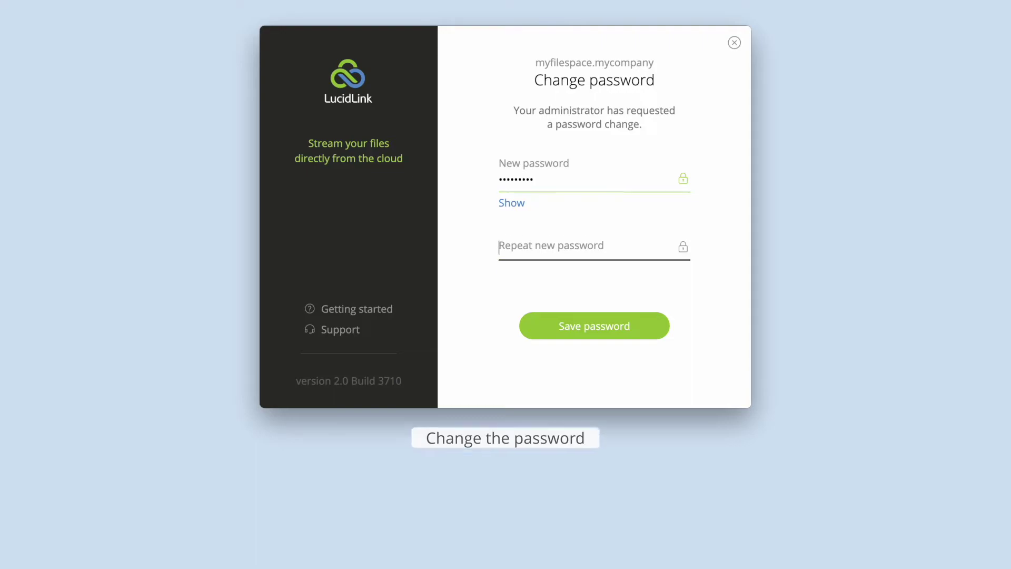
- Replace the temporary password with a new one and save it
key(Tab)
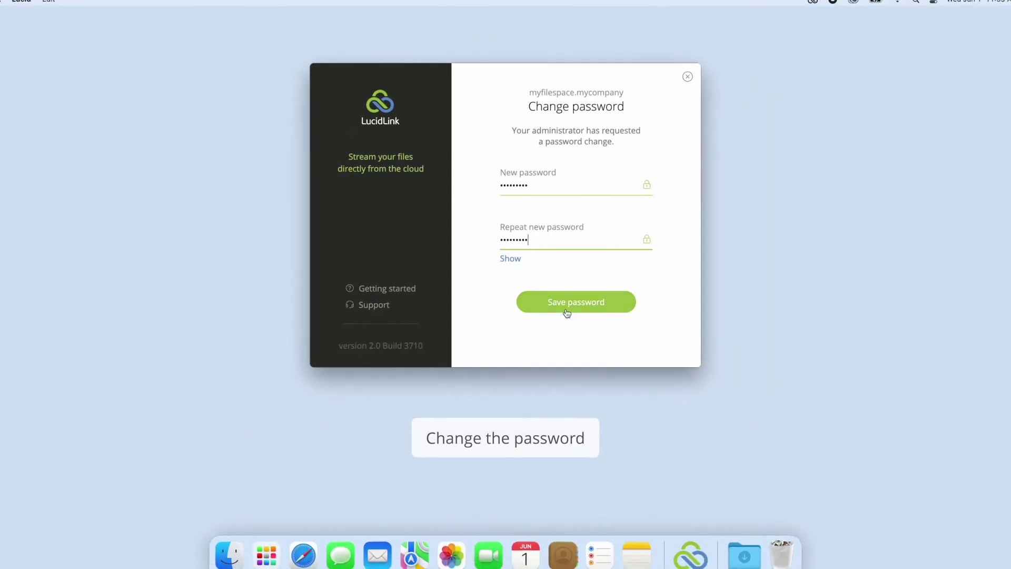
click(565, 304)
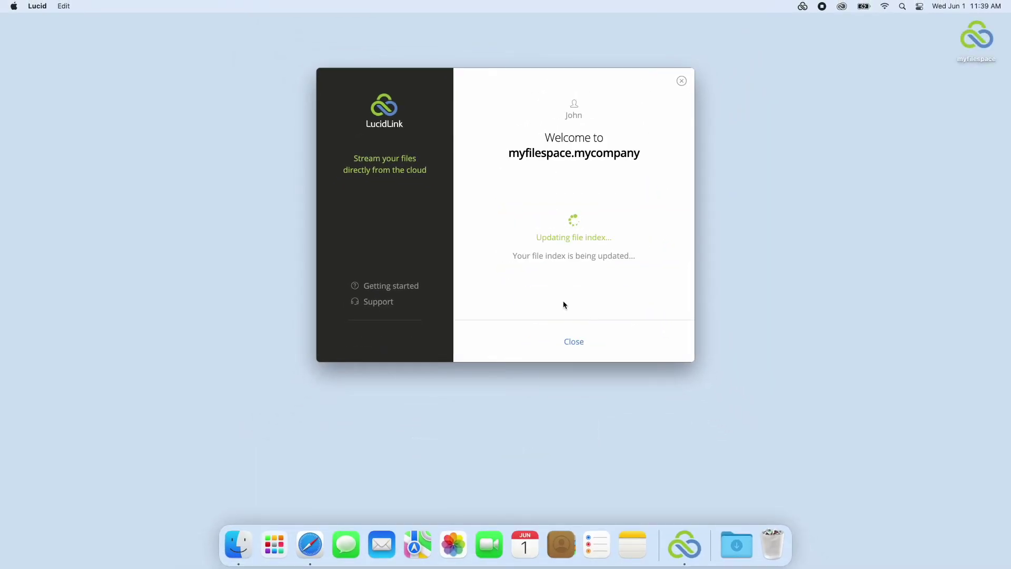
- Create a Media folder inside MyNewProject and start a new folder inside Media
click(564, 305)
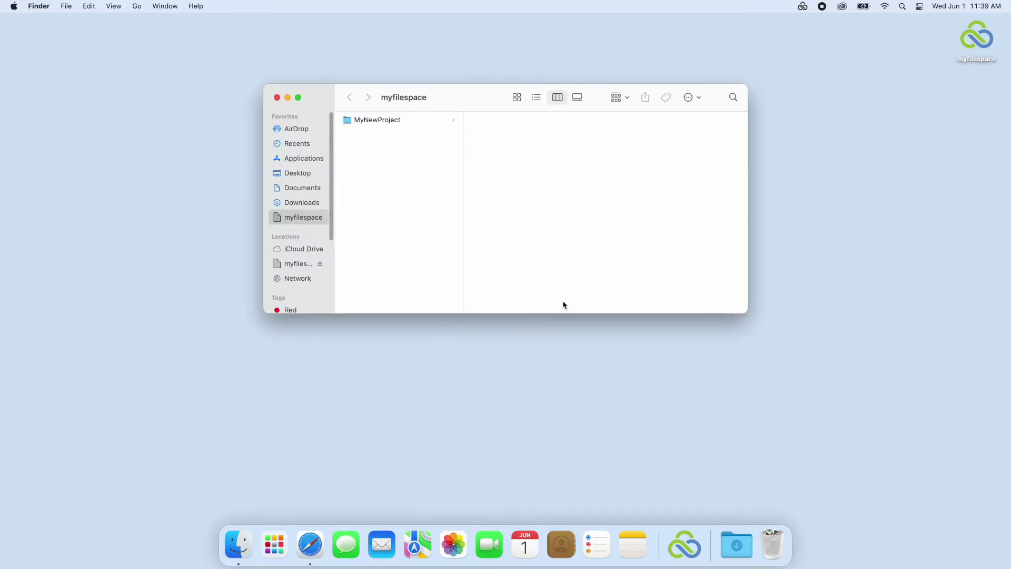
click(435, 122)
right_click(491, 136)
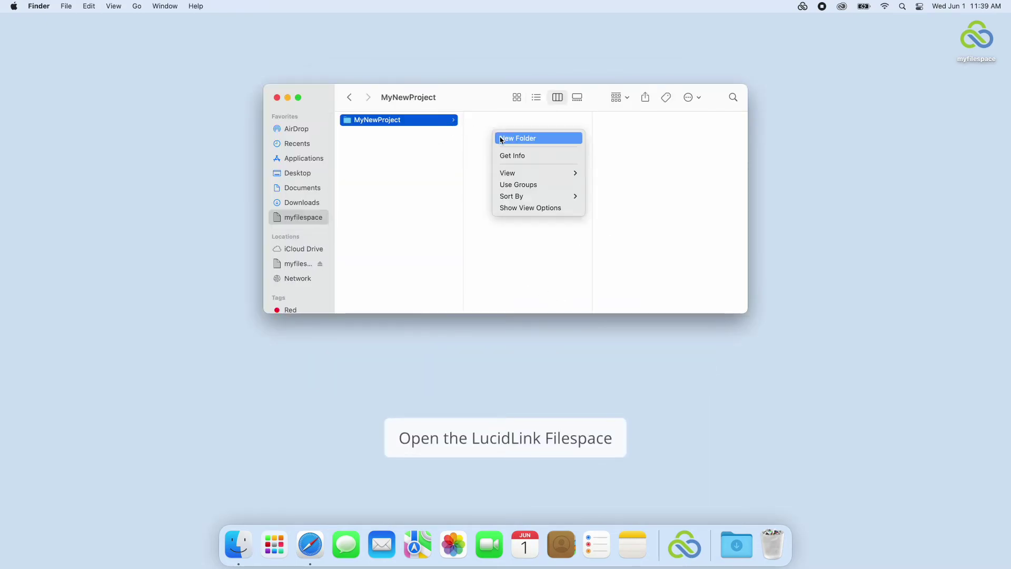
click(505, 137)
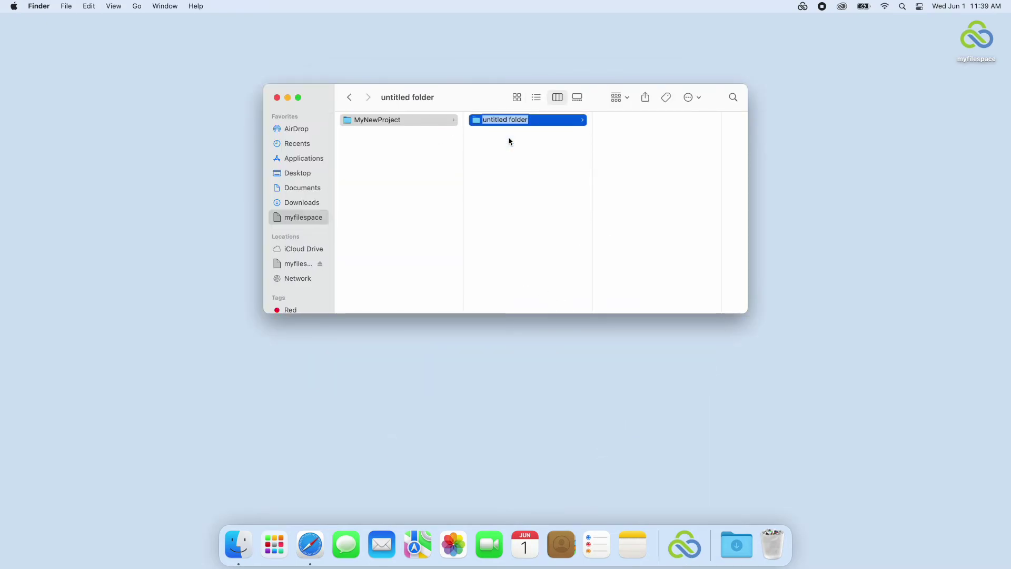
text(Media)
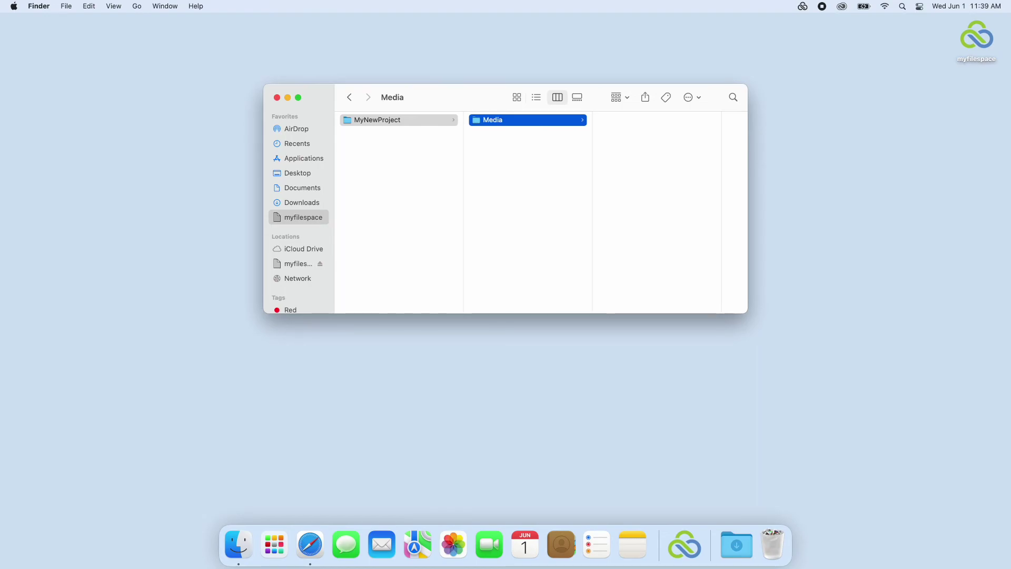
key(Right)
key(Return)
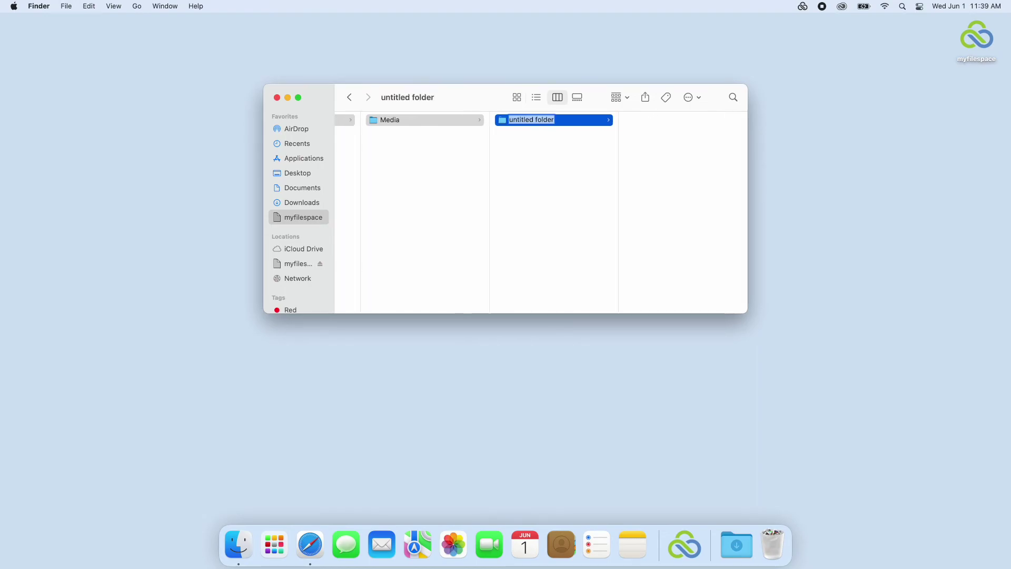